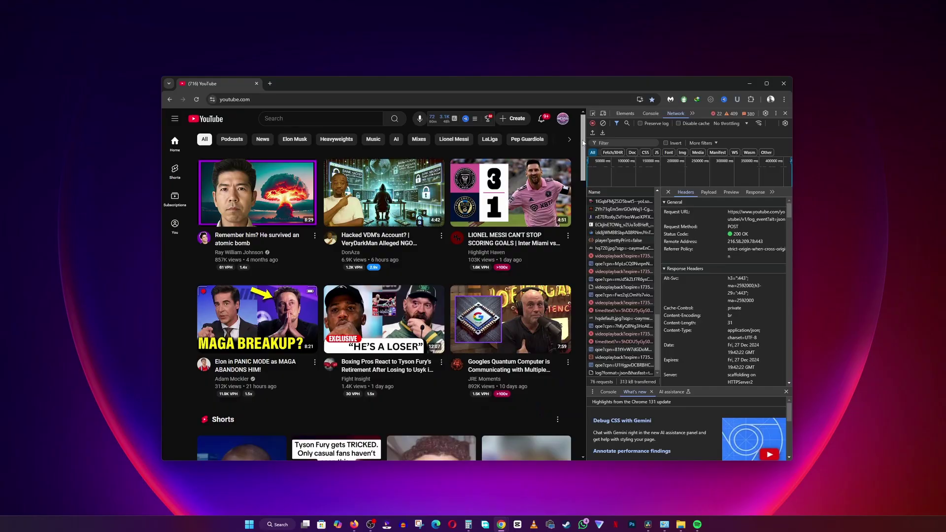
Search for 'control' and launch Control Panel.
scroll(370, 316, "down", 3)
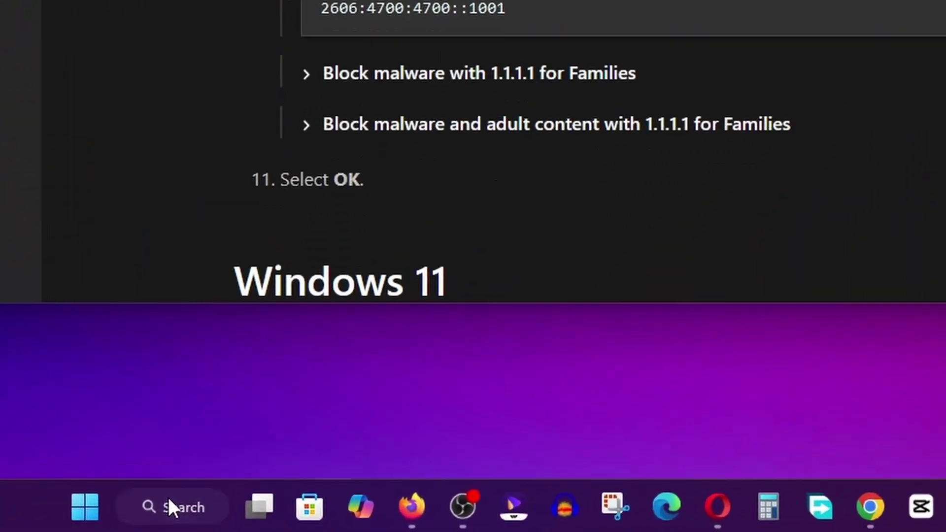
left_click(169, 500)
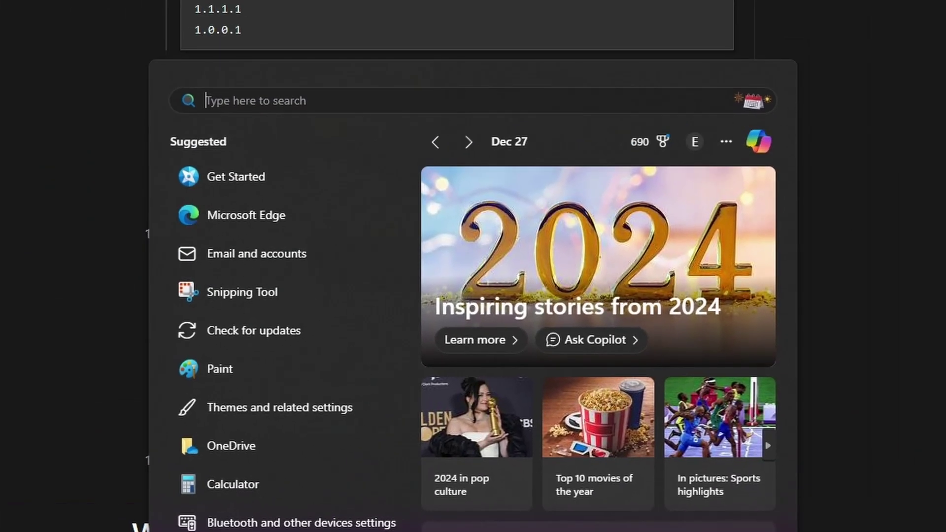
type("control")
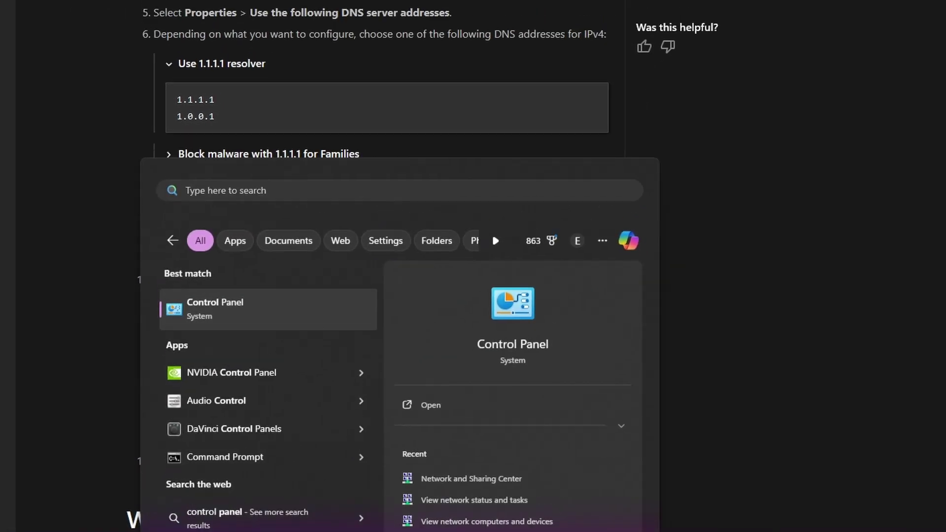
key("Return")
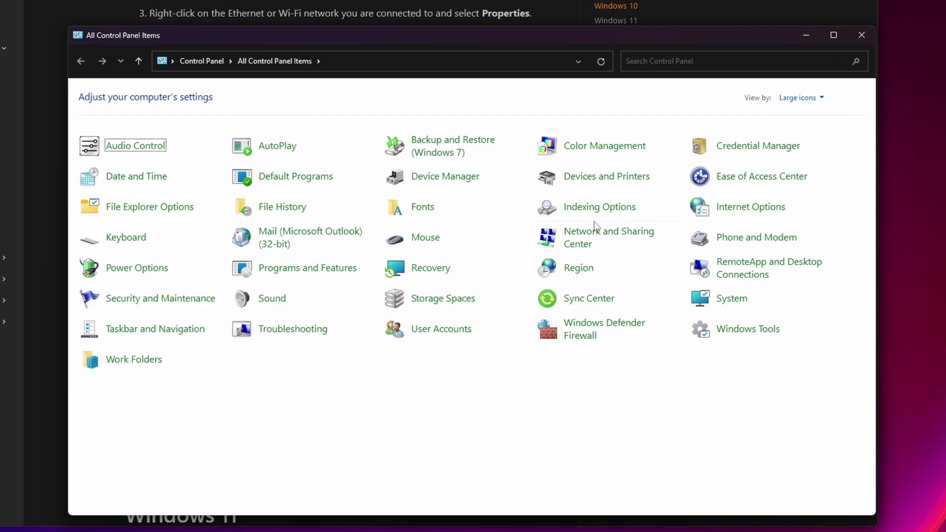
Switch Control Panel to Category view and go to Network and Internet's adapter settings.
left_click(808, 97)
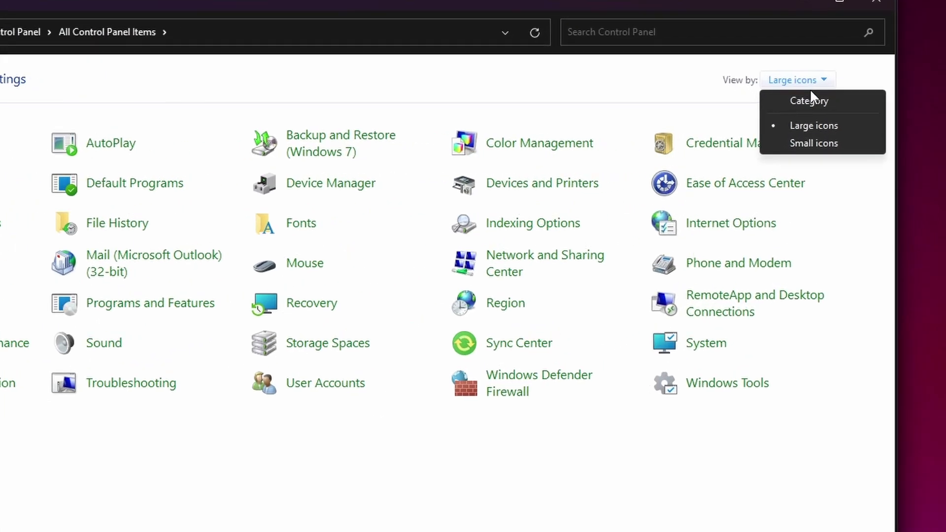
left_click(809, 100)
left_click(252, 209)
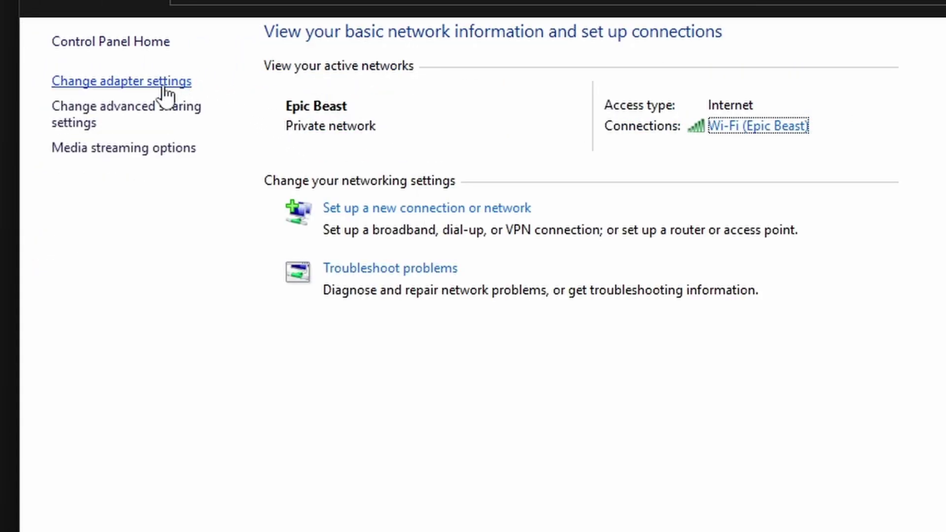
left_click(121, 82)
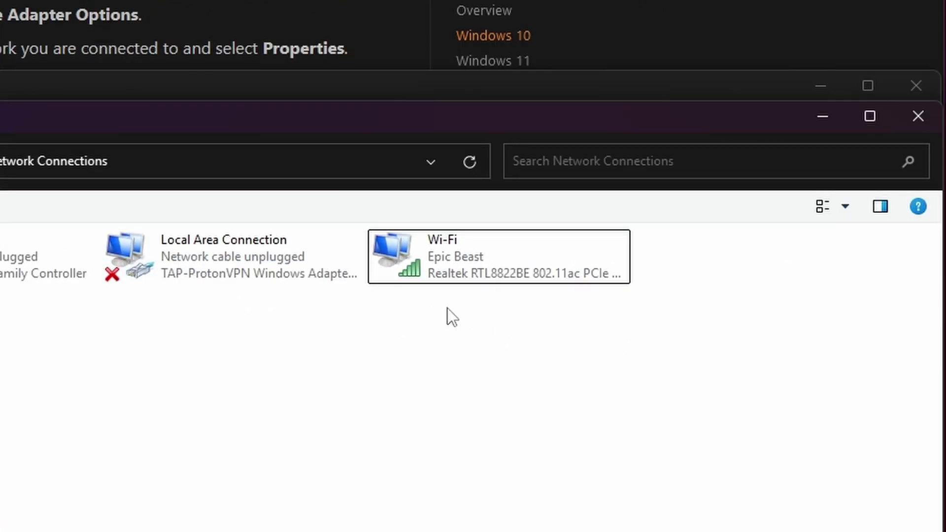
Open the Internet Protocol Version 4 (TCP/IPv4) properties of the Wi-Fi adapter.
right_click(452, 265)
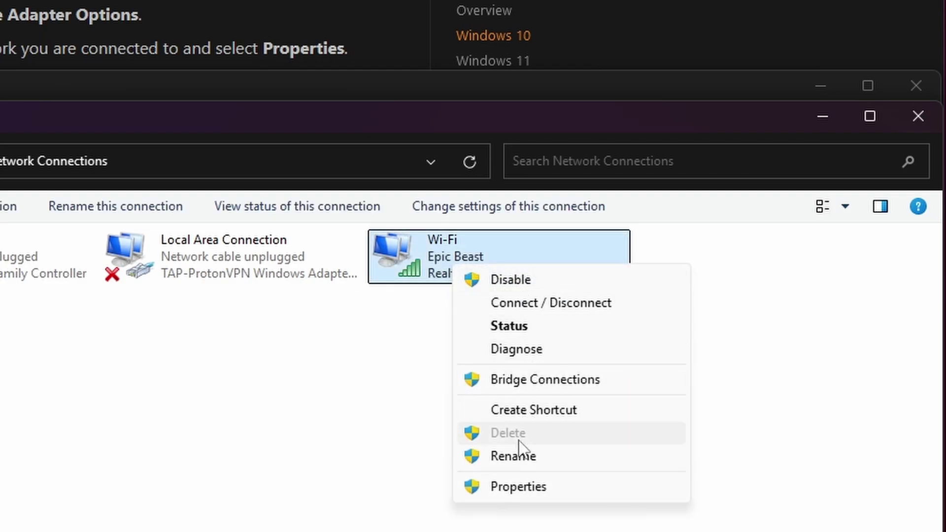
left_click(517, 486)
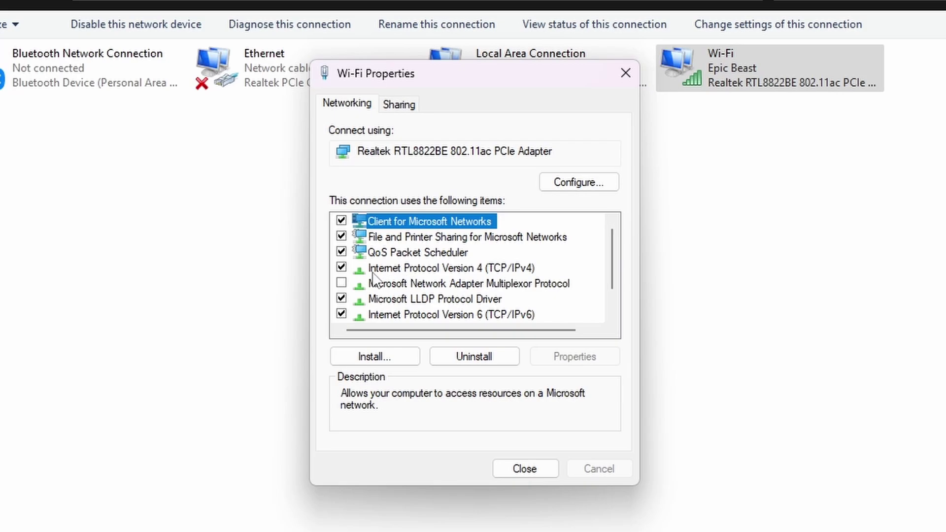
left_click(464, 268)
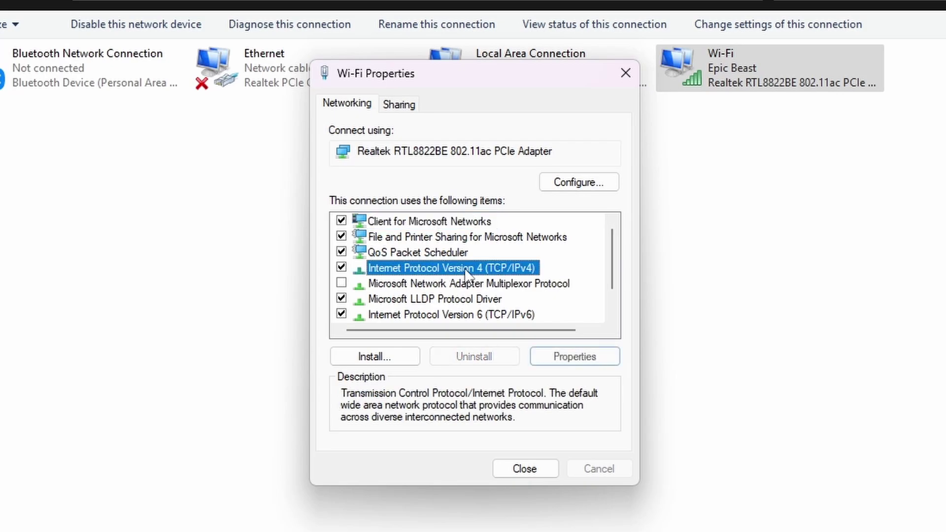
left_click(572, 356)
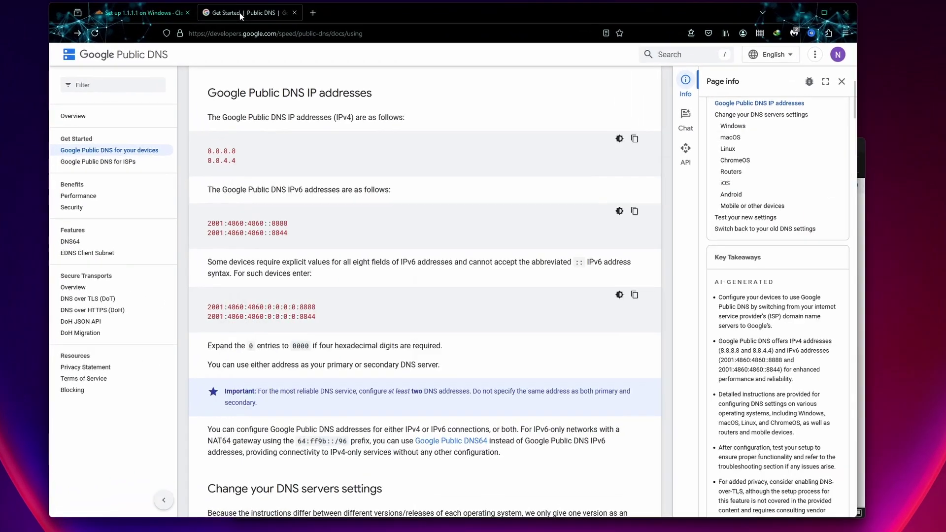
Enter Google's 8.8.8.8 and 8.8.4.4 as manual IPv4 DNS servers and confirm.
key("alt+Tab")
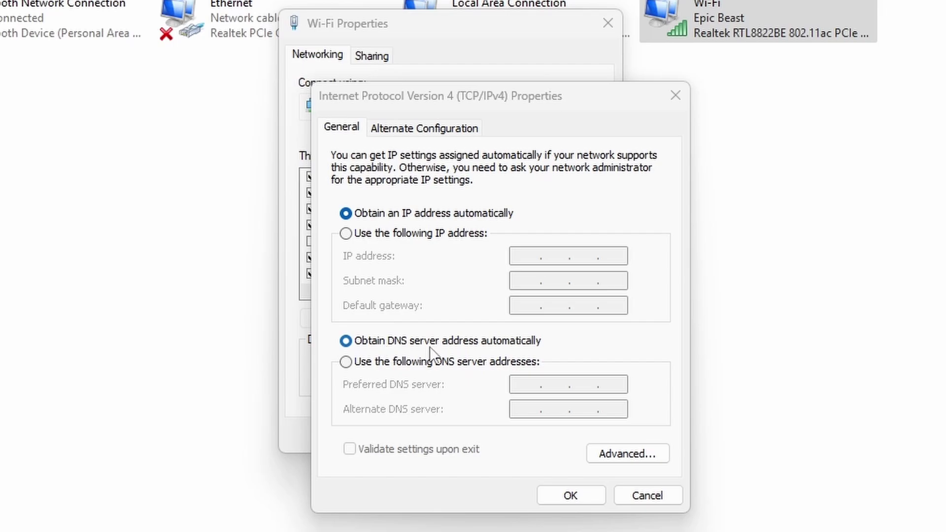
left_click(346, 361)
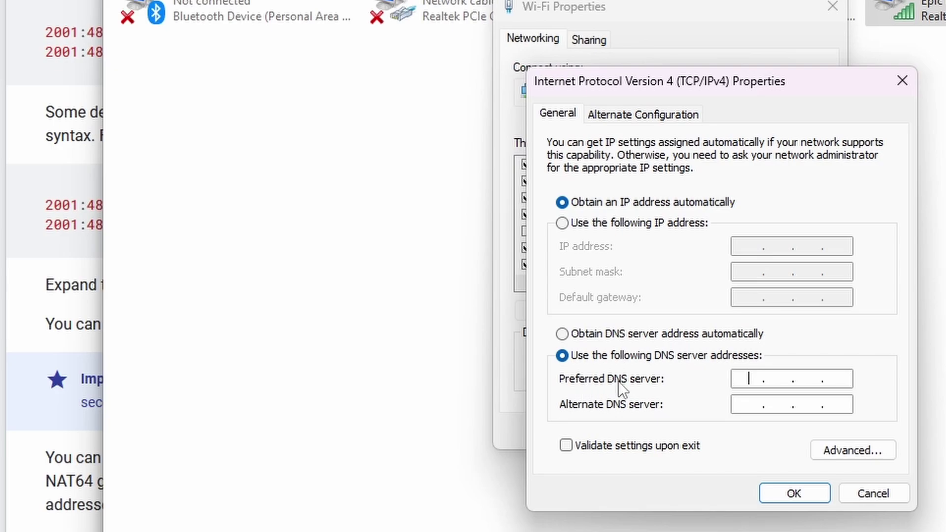
left_click(31, 55)
scroll(31, 55, "up", 3)
left_click_drag(46, 52, 79, 53)
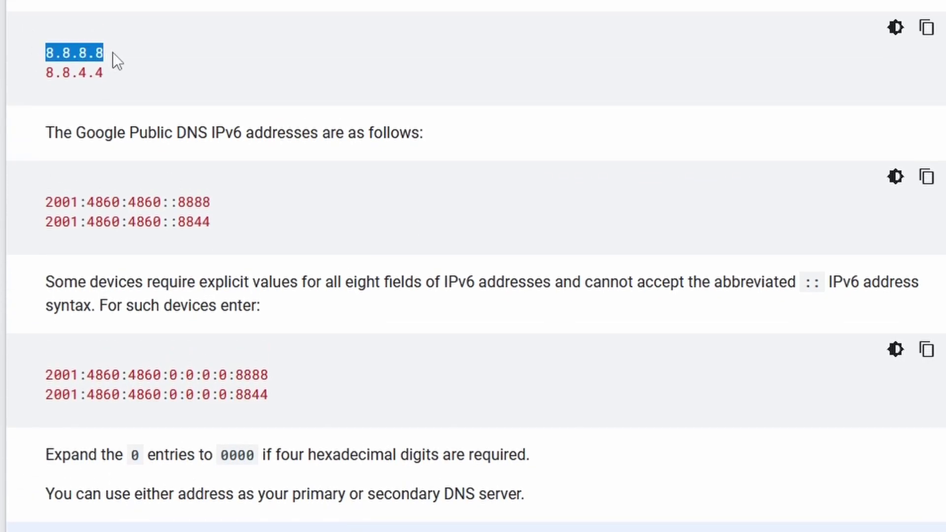
key("alt+Tab")
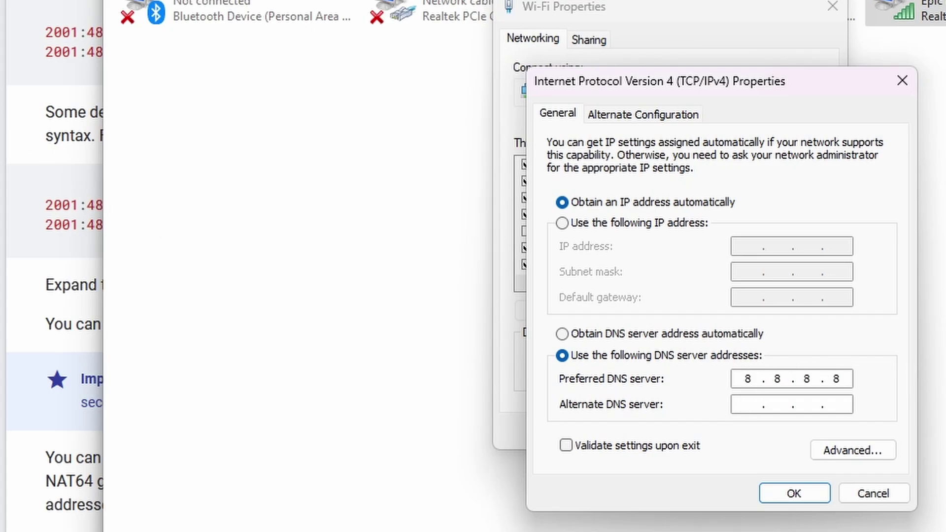
left_click(69, 177)
scroll(49, 49, "up", 4)
left_click_drag(46, 72, 112, 85)
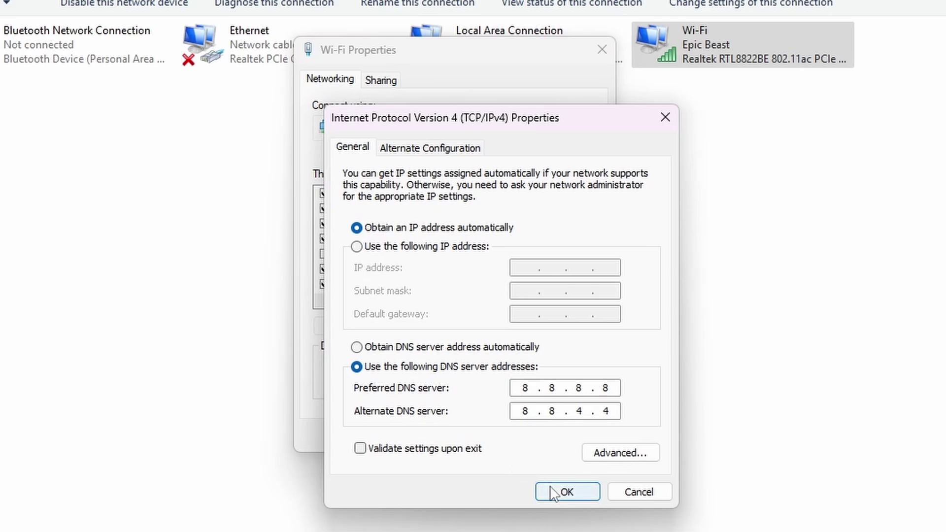
left_click(561, 493)
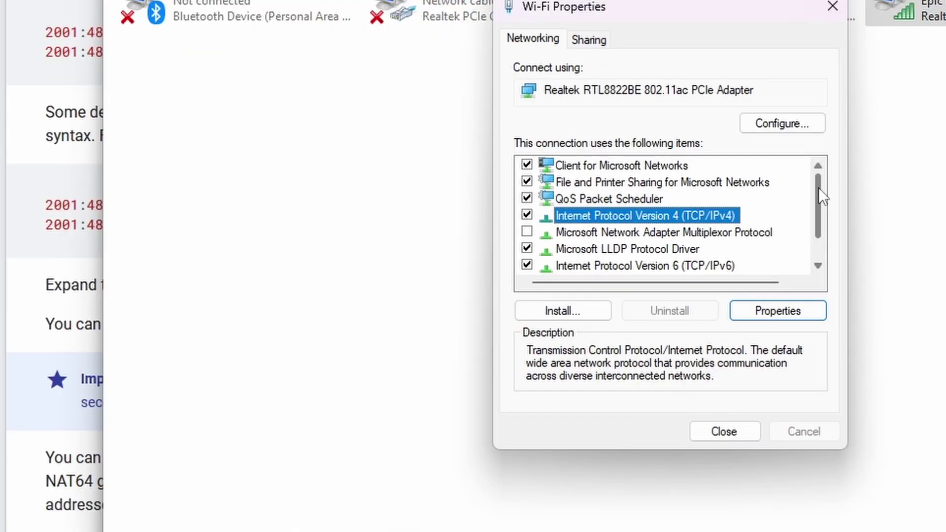
In the Wi-Fi adapter's TCP/IPv6 properties, paste 2001:4860:4860::8888 as preferred DNS.
scroll(818, 188, "down", 1)
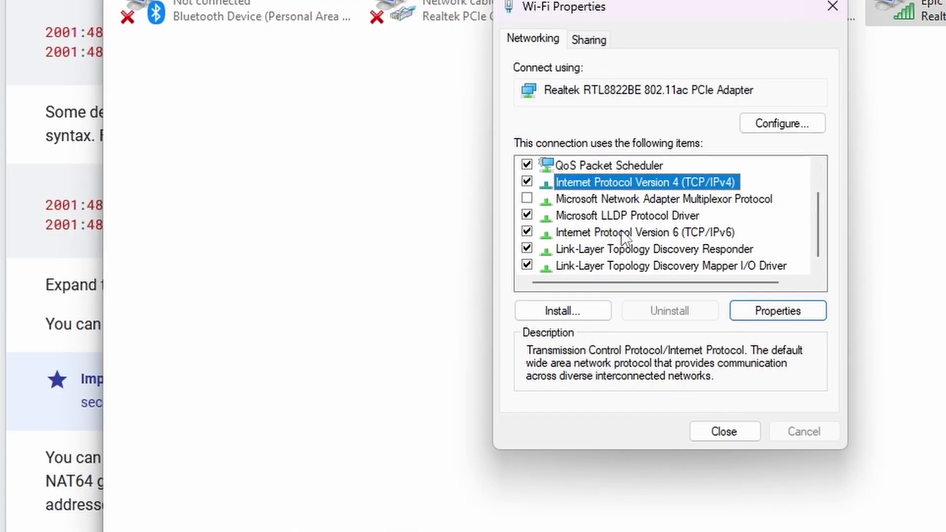
left_click(529, 232)
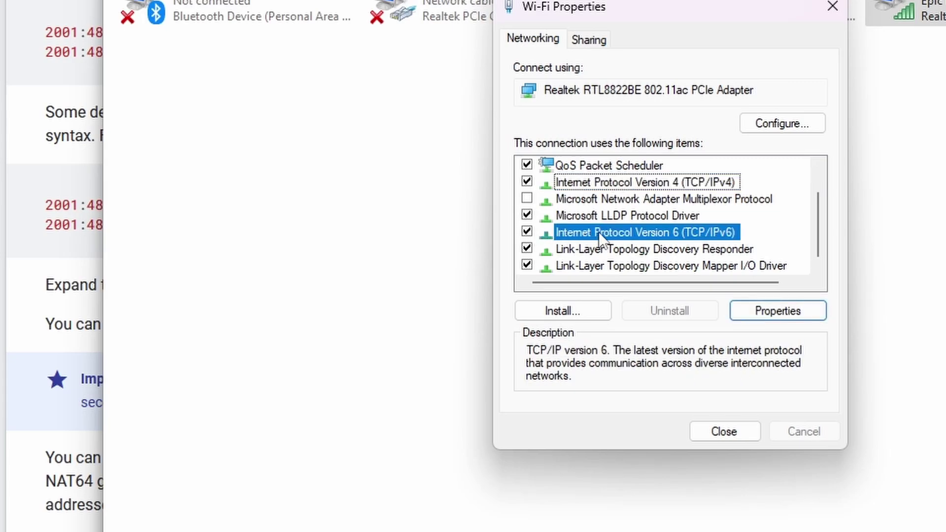
left_click(777, 311)
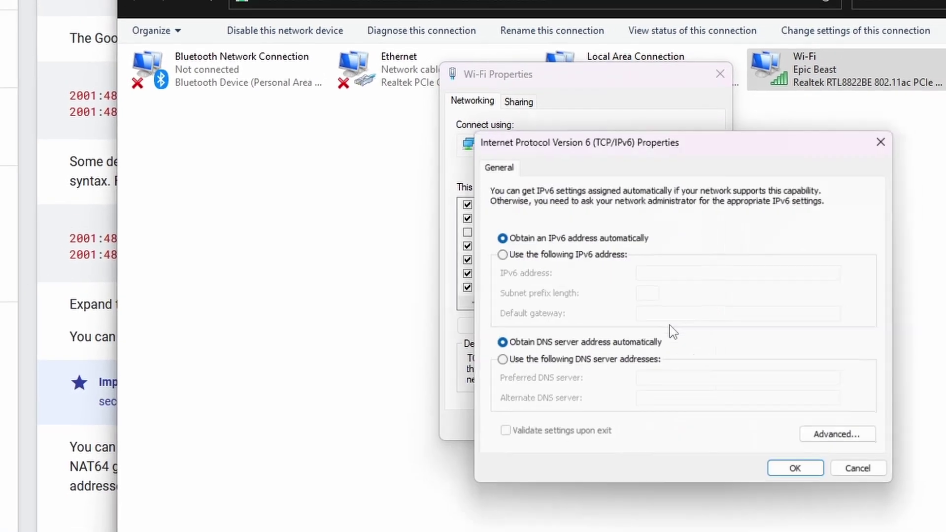
left_click(69, 95)
left_click_drag(70, 95, 200, 95)
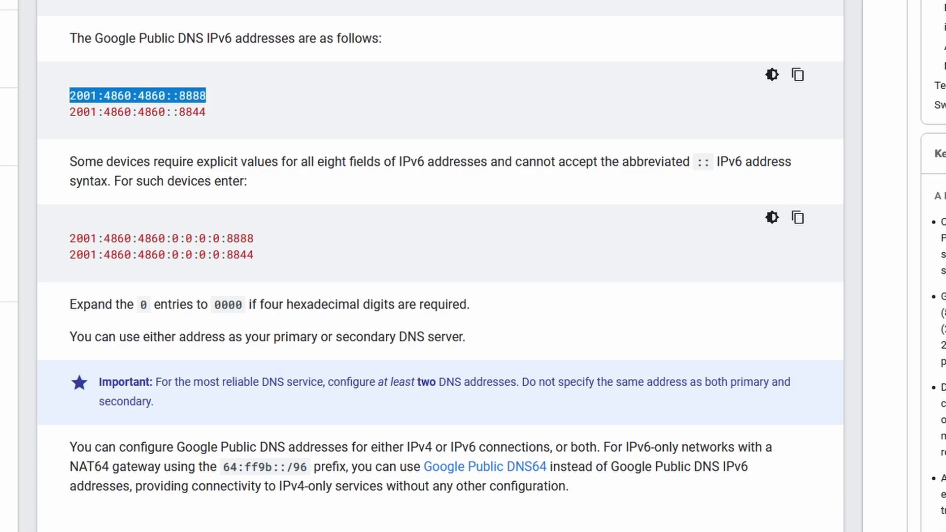
key("alt+Tab")
type("2001:4860:4860::8888")
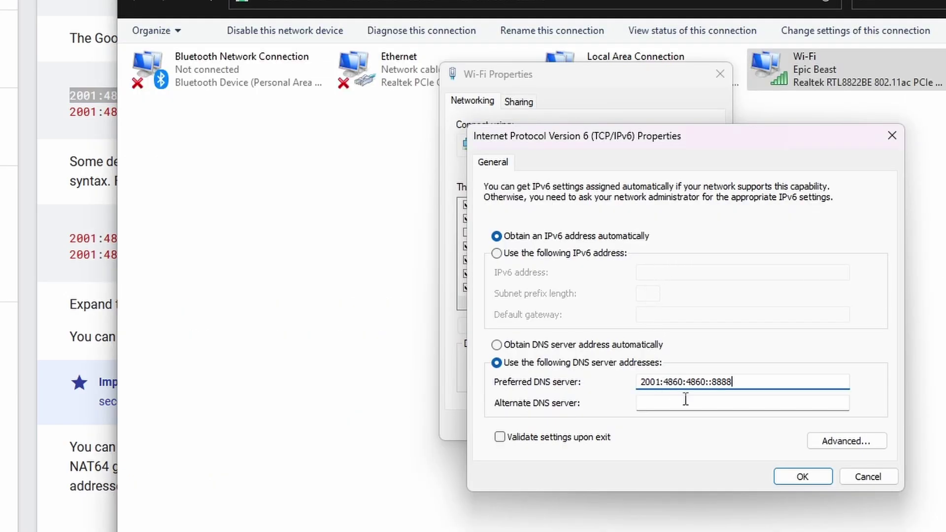
Paste 2001:4860:4860::8844 as alternate IPv6 DNS, confirm, and close Wi-Fi Properties.
left_click(42, 140)
left_click_drag(61, 117, 207, 118)
key("ctrl+c")
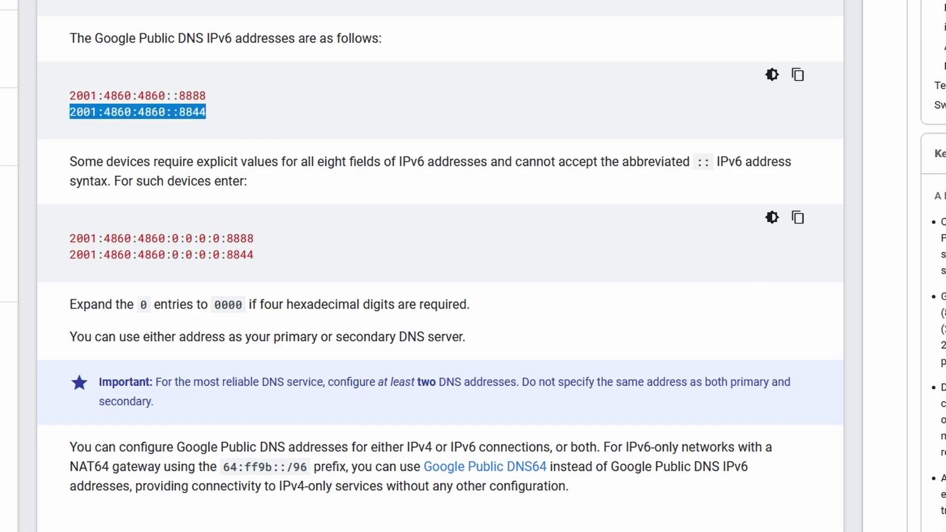
key("alt+Tab")
left_click(668, 400)
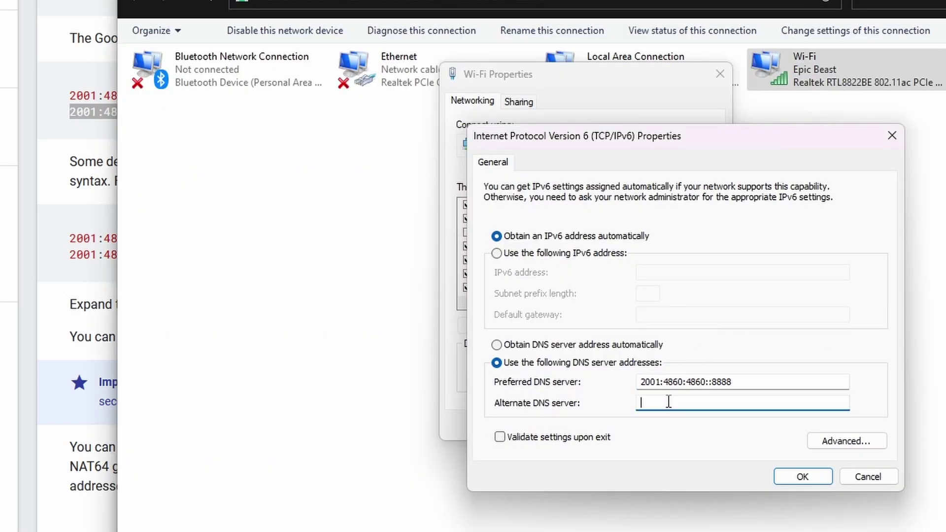
key("ctrl+v")
left_click(801, 477)
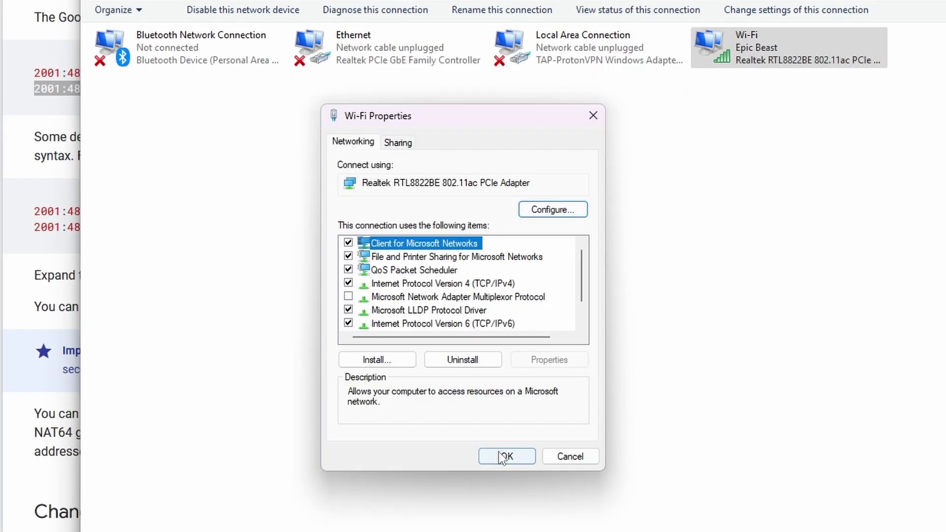
left_click(504, 457)
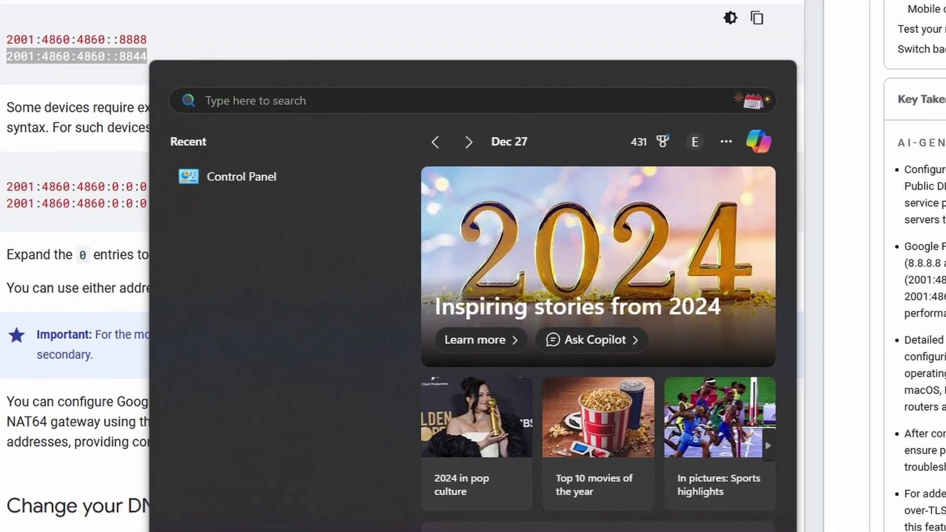
Search for 'setting' and launch the Settings app.
type("settings")
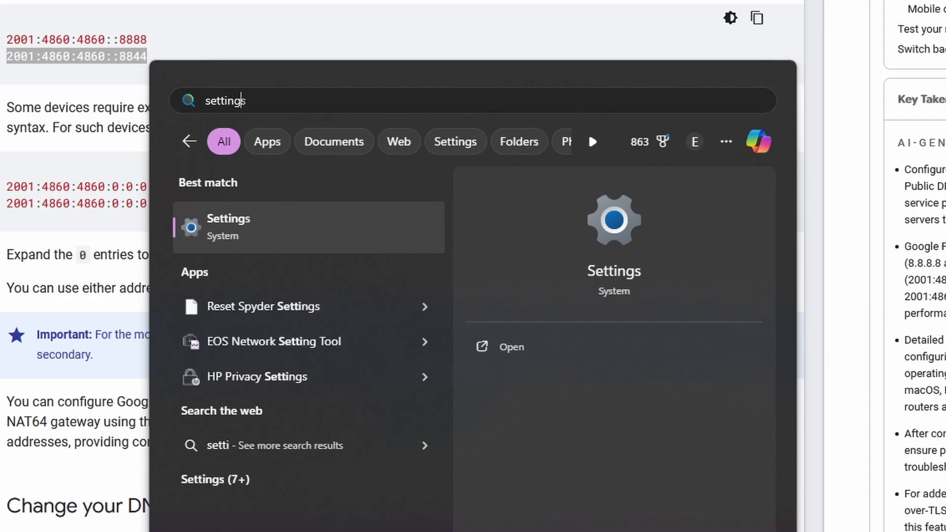
left_click(303, 218)
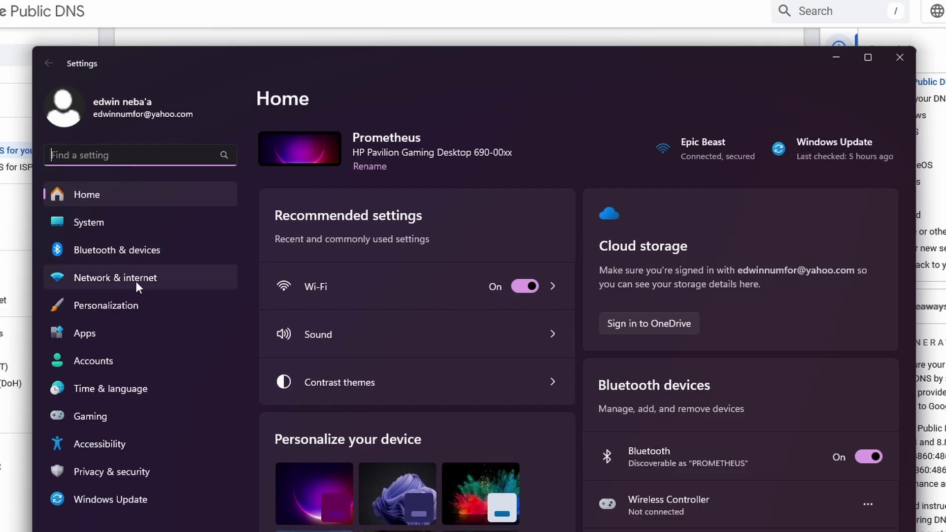
Look at Ethernet's IP assignment under Network & internet without changes, then go to Wi-Fi.
left_click(135, 281)
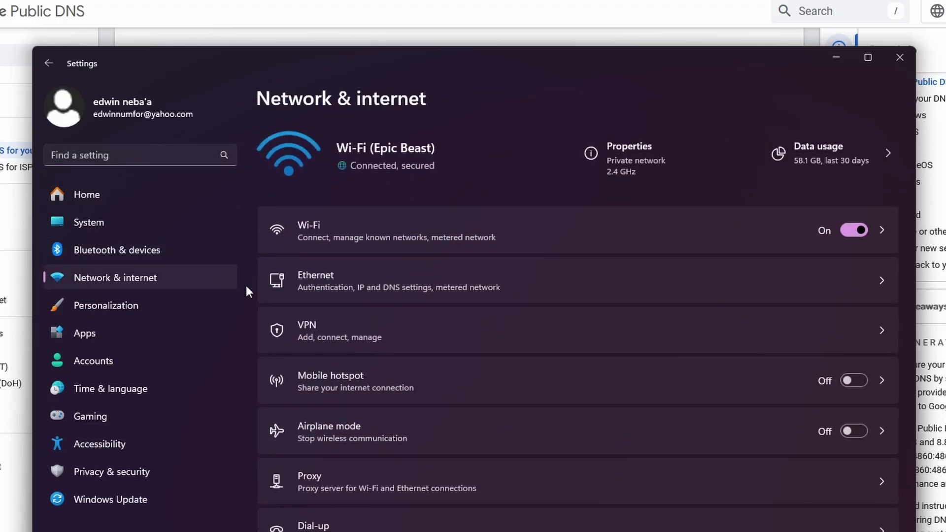
left_click(344, 280)
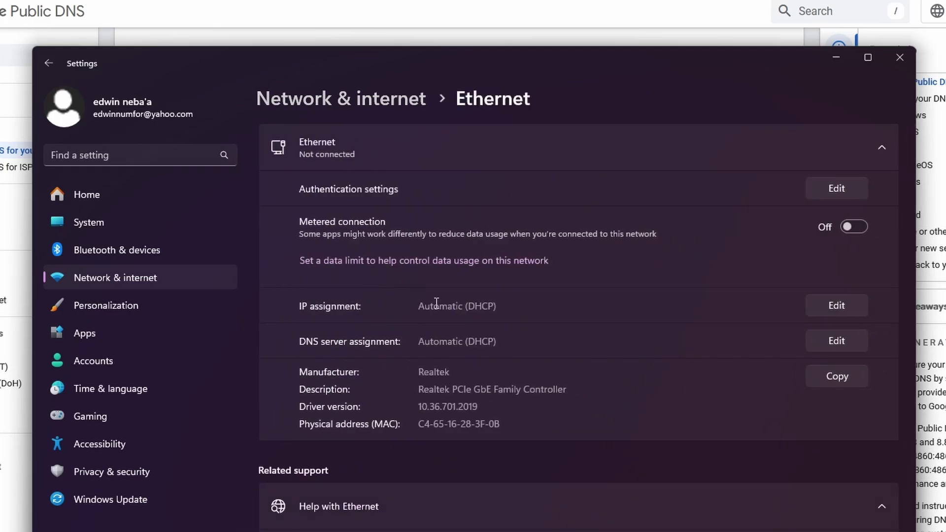
left_click(836, 306)
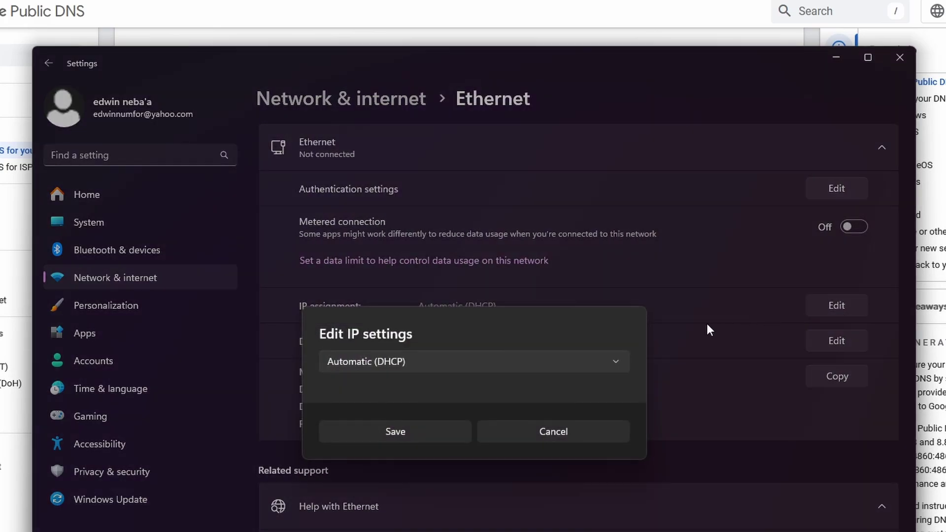
key("Escape")
left_click(48, 60)
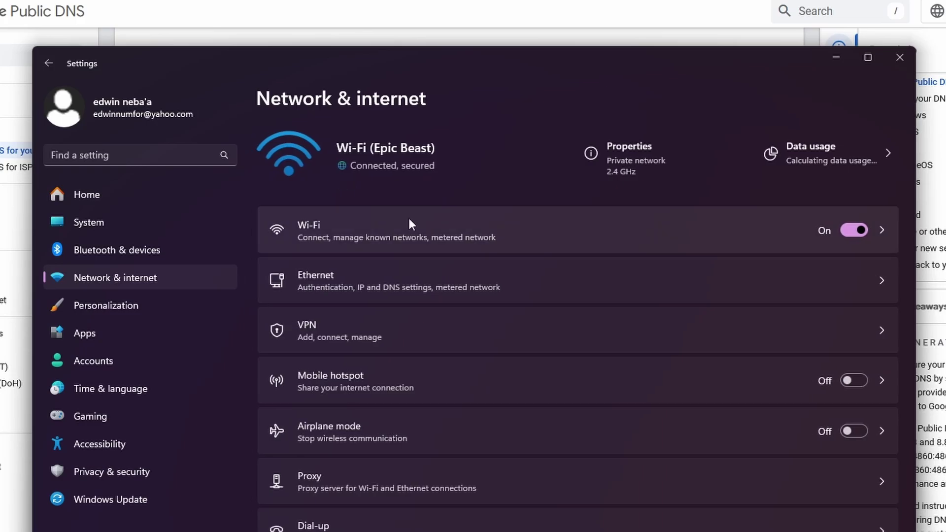
left_click(419, 234)
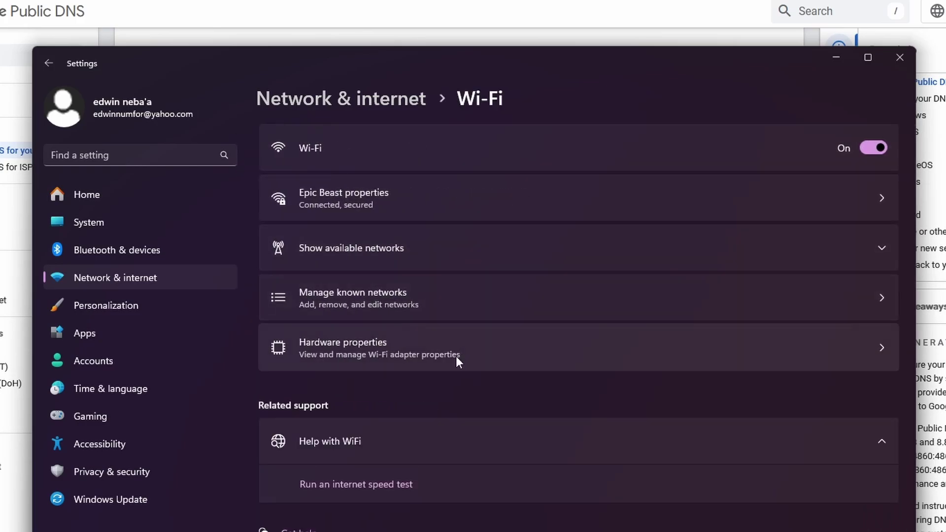
In Wi-Fi hardware properties, set DNS server assignment to Manual with IPv4 and IPv6 on.
left_click(462, 356)
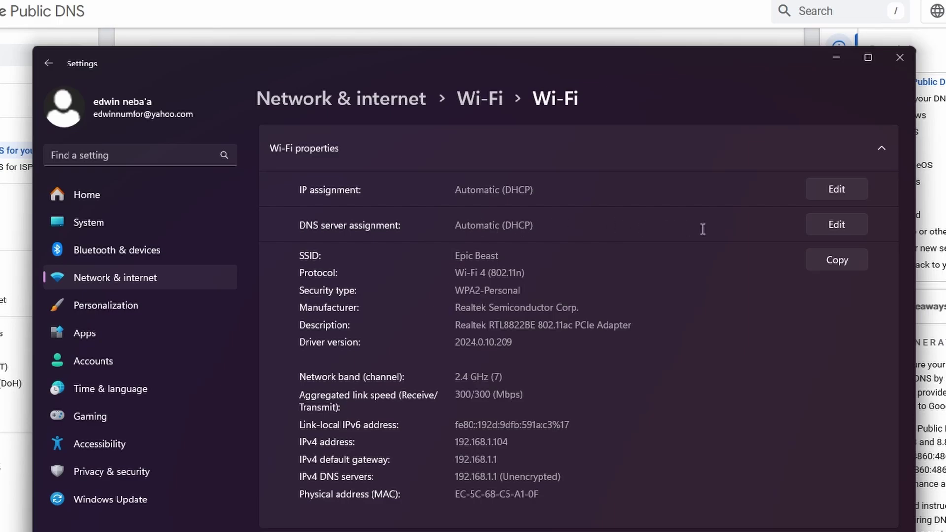
left_click(837, 225)
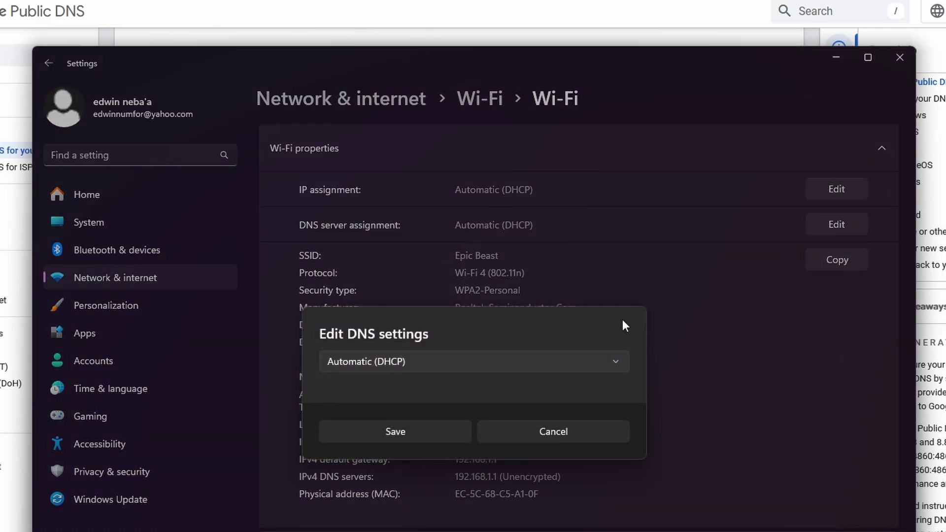
left_click(564, 361)
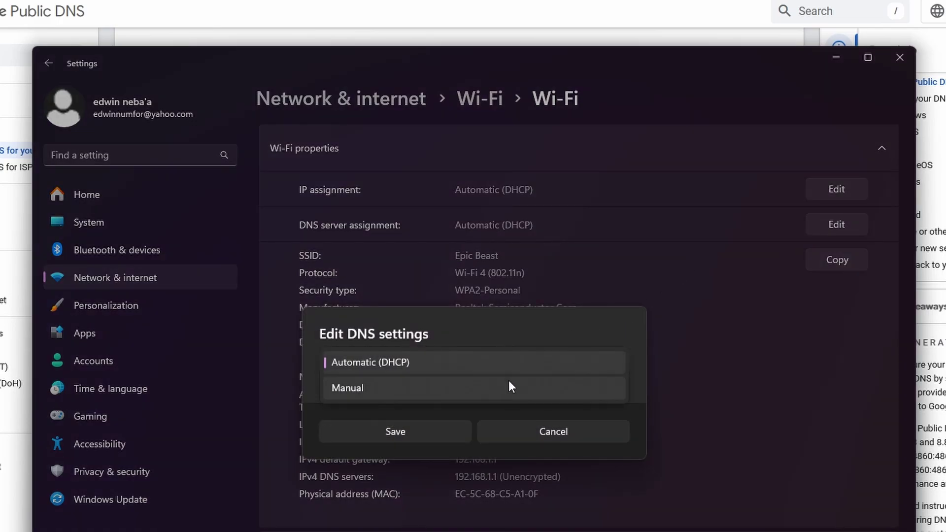
left_click(435, 393)
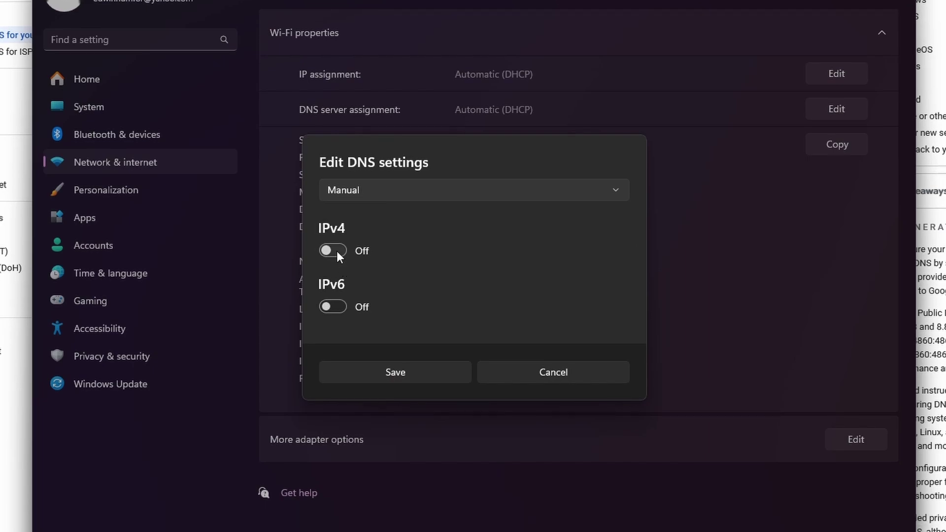
left_click(335, 365)
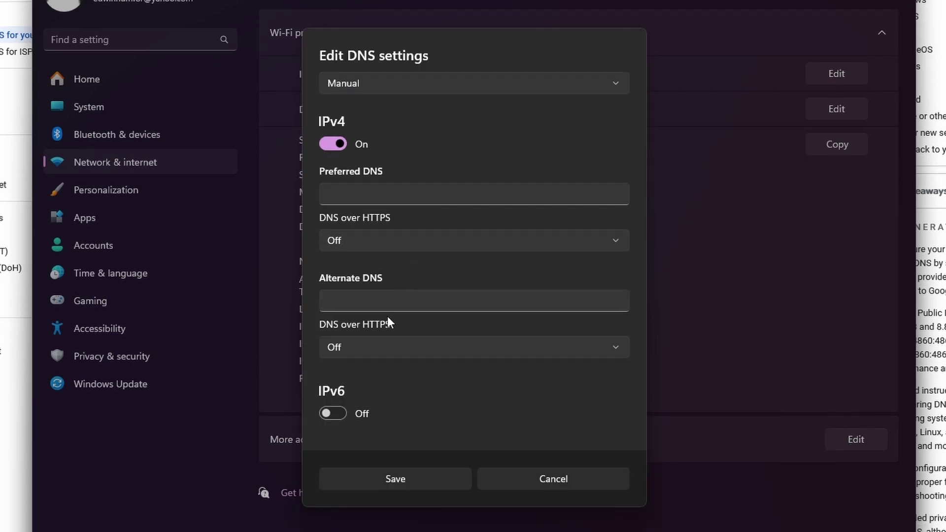
left_click(341, 411)
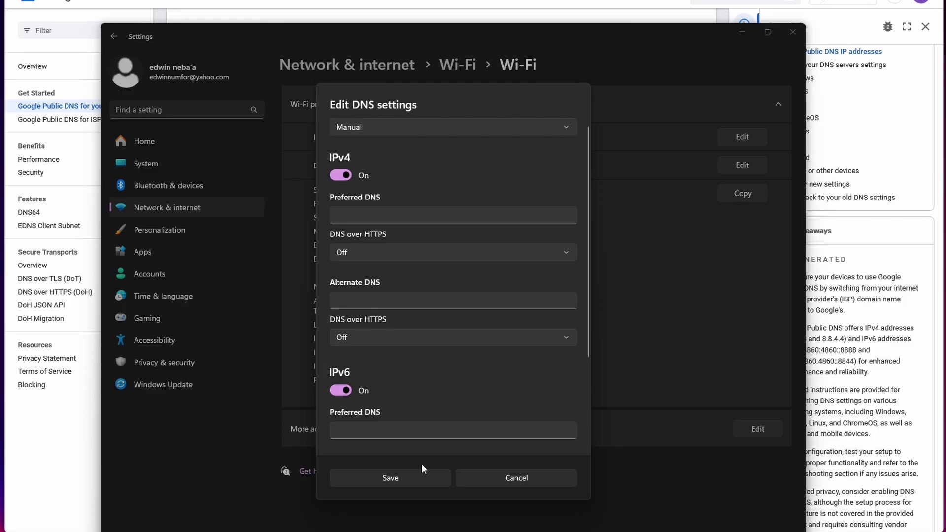
Copy 8.8.8.8 and 8.8.4.4 from Google's DNS page into the IPv4 Preferred and Alternate boxes.
left_click(302, 30)
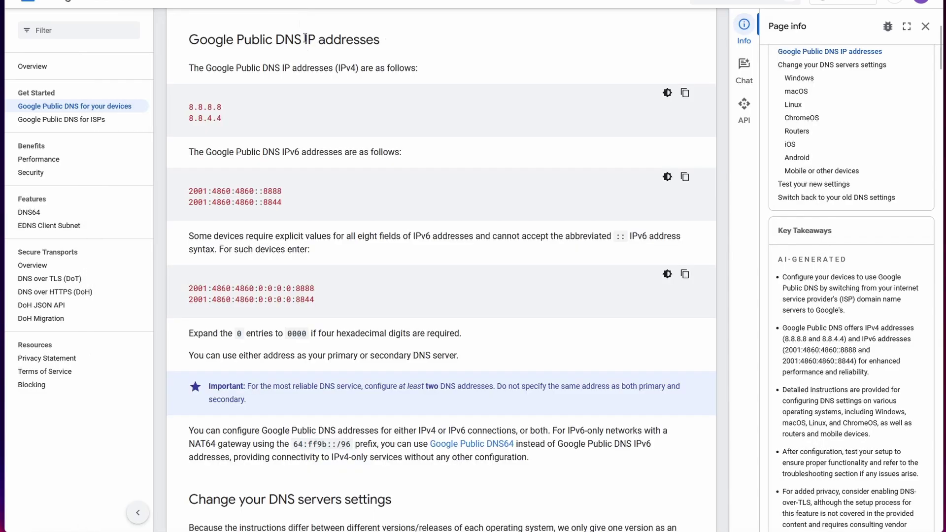
left_click_drag(187, 111, 227, 111)
key("alt+Tab")
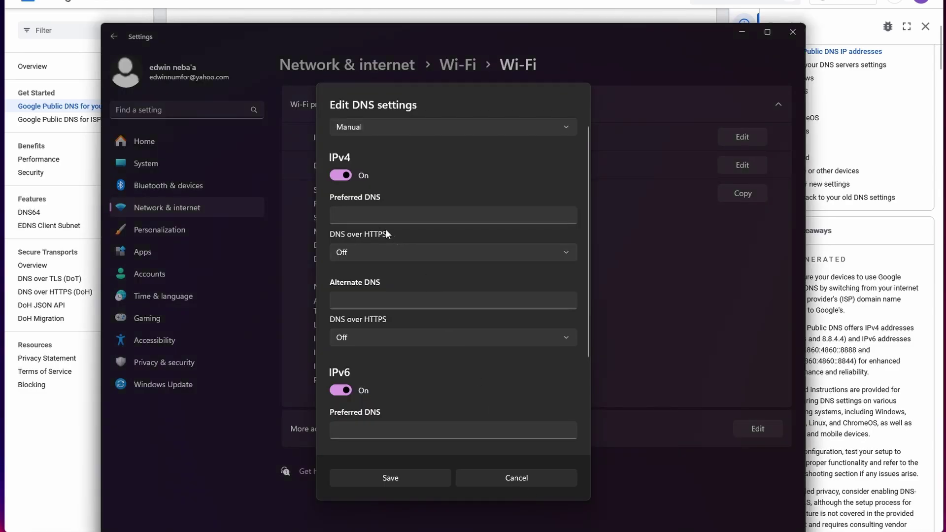
left_click(362, 214)
left_click(80, 432)
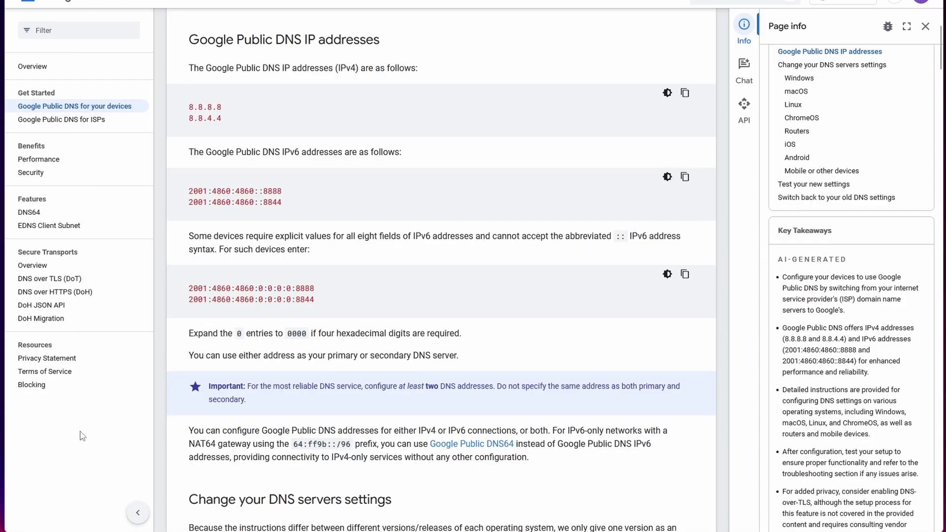
left_click_drag(190, 118, 222, 120)
key("alt+Tab")
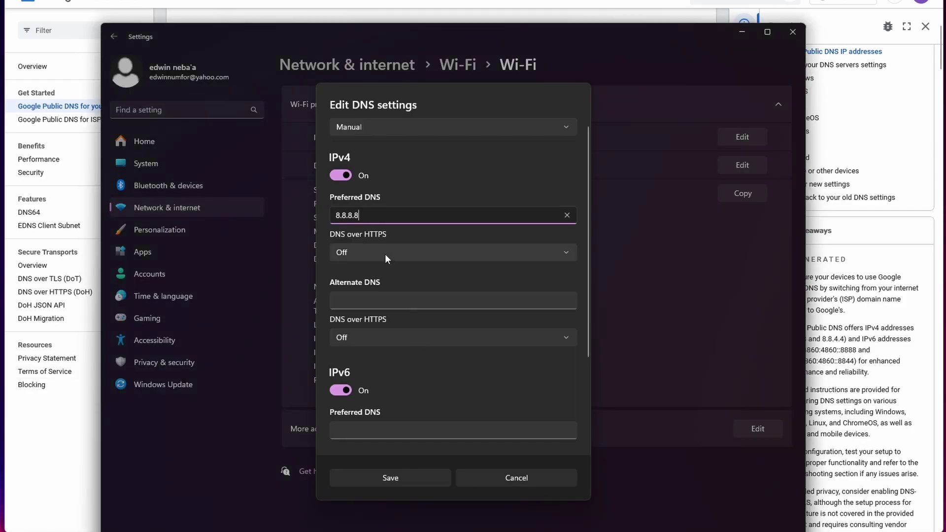
left_click(358, 301)
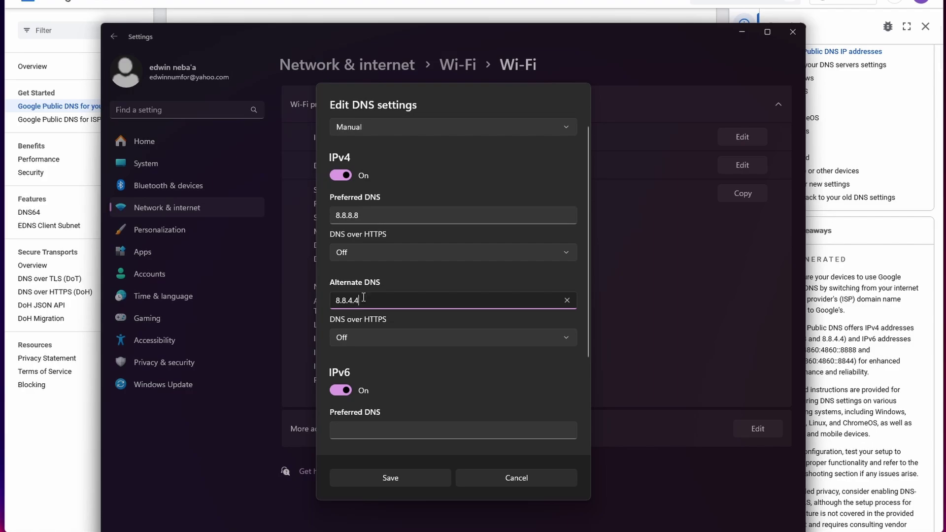
scroll(447, 364, "down", 3)
left_click(364, 302)
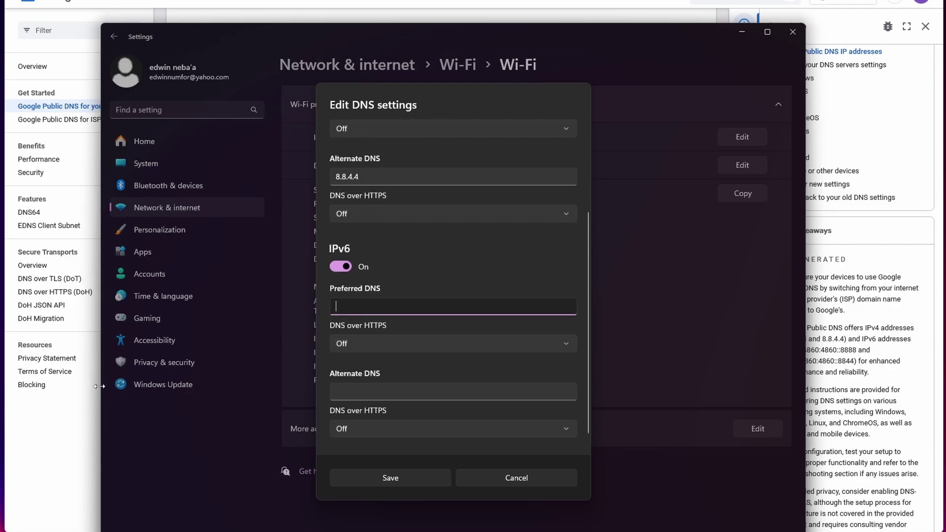
Paste 2001:4860:4860::8888 and 2001:4860:4860::8844 as IPv6 Preferred and Alternate DNS, and save.
key("alt+Tab")
left_click_drag(188, 194, 286, 191)
key("ctrl+c")
key("alt+Tab")
key("ctrl+v")
key("alt+Tab")
left_click_drag(191, 205, 284, 207)
key("ctrl+c")
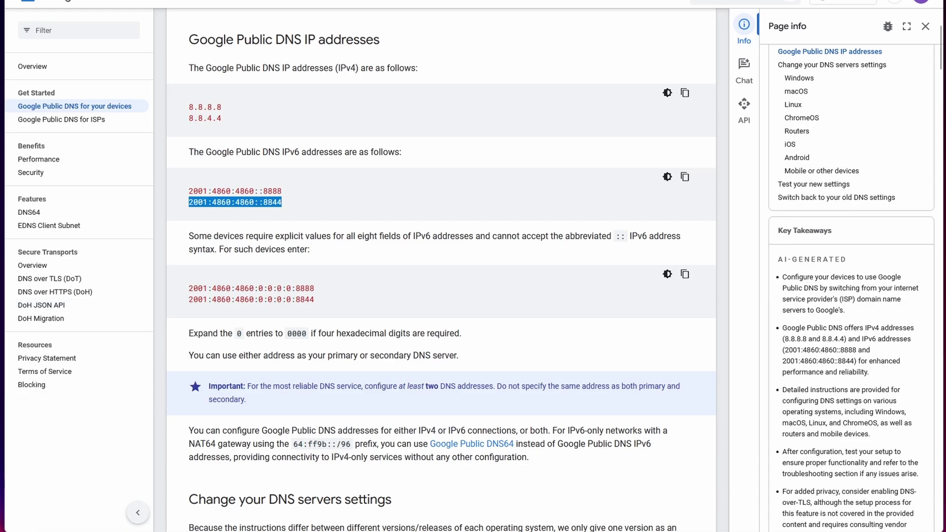
key("alt+Tab")
left_click(369, 392)
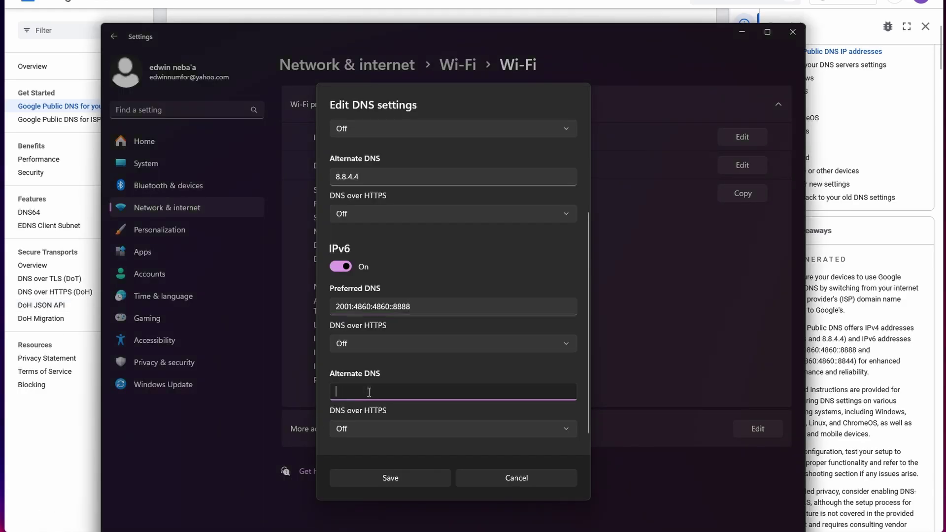
key("ctrl+v")
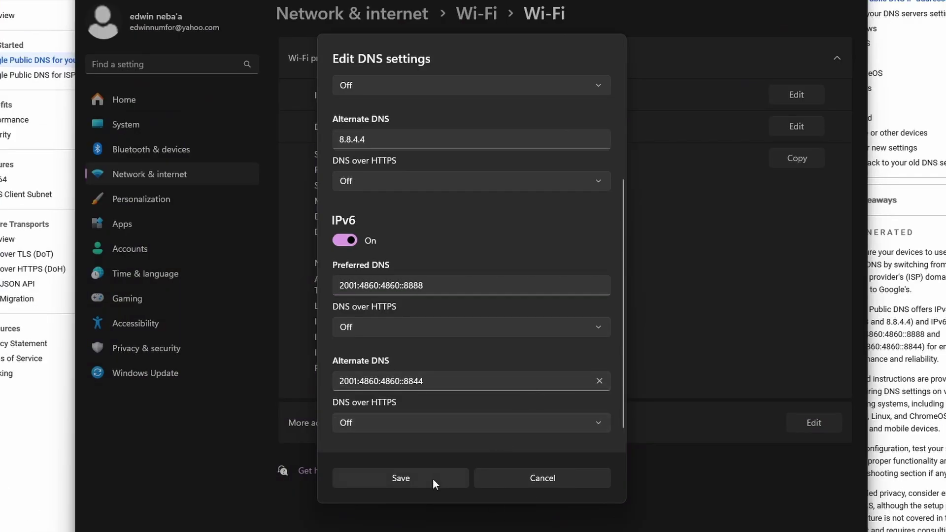
left_click(412, 481)
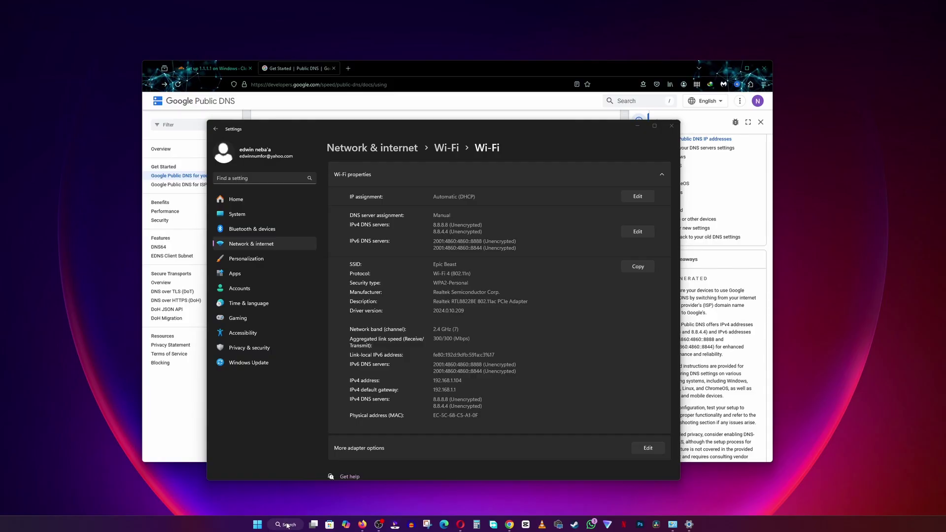
Search for 'com' and launch Command Prompt.
left_click(287, 525)
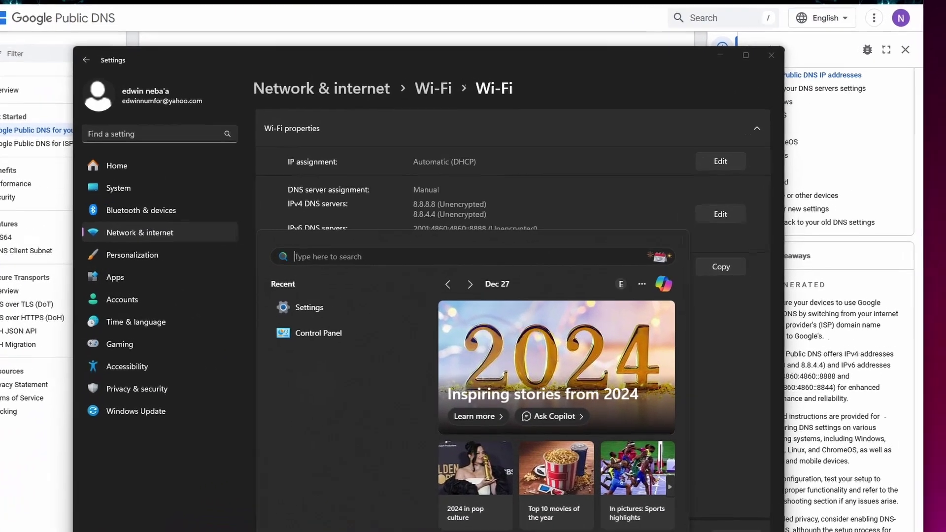
type("command Prompt")
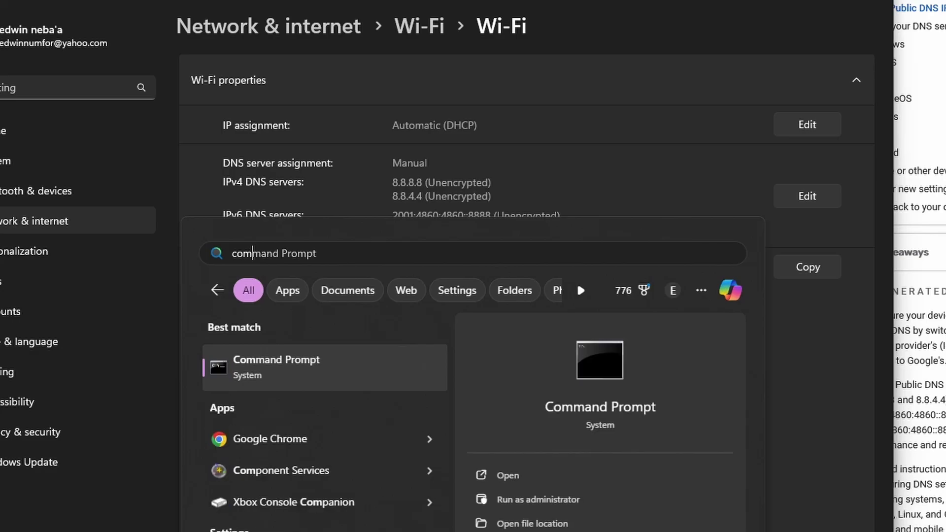
key("Return")
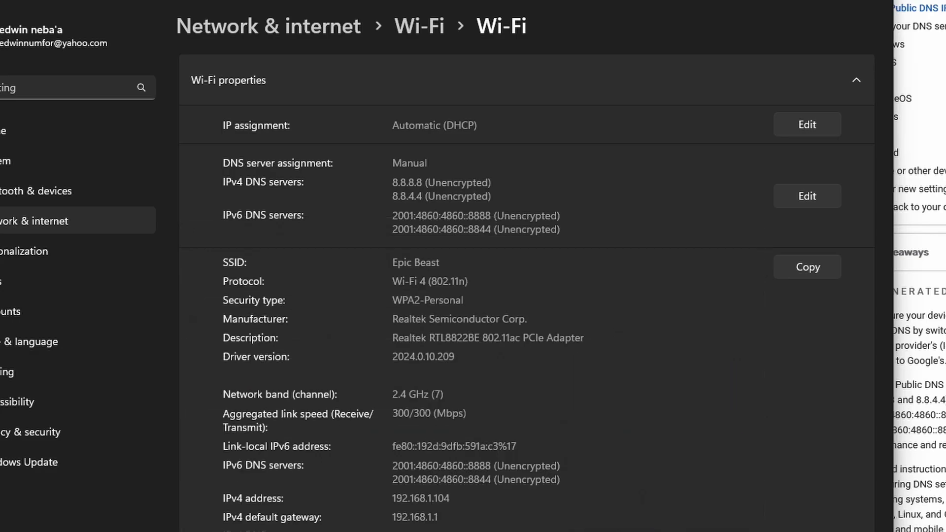
Run ipconfig/all to check that the DNS Servers lines list Google's IPv4 and IPv6 addresses.
type("ipconfig")
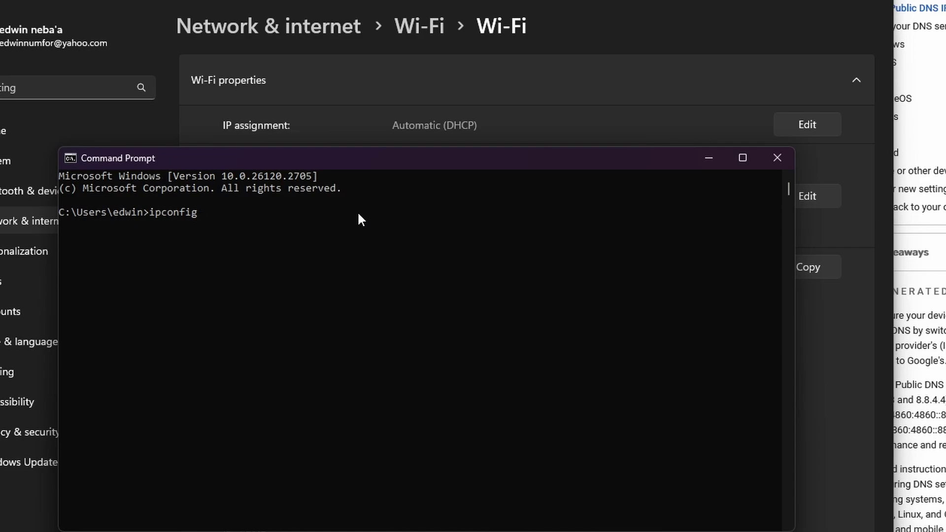
type("/all")
key("Return")
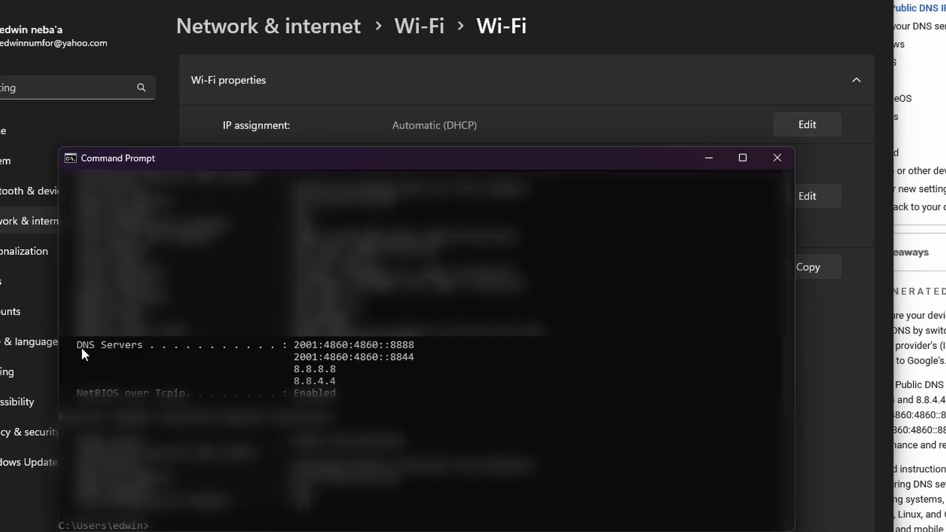